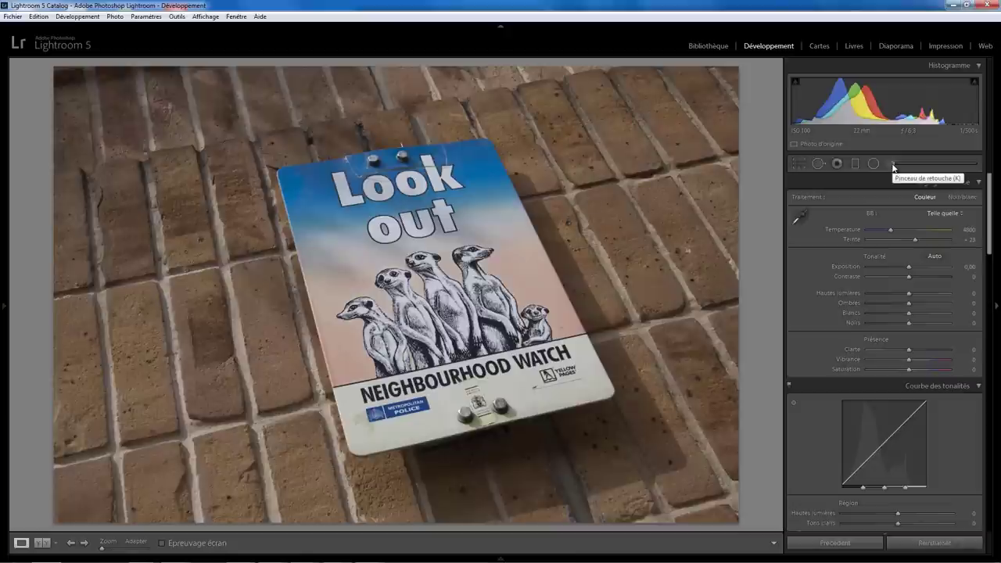
Open the Adjustment Brush, browse the Effect presets without changing them, and select brush A
click(893, 165)
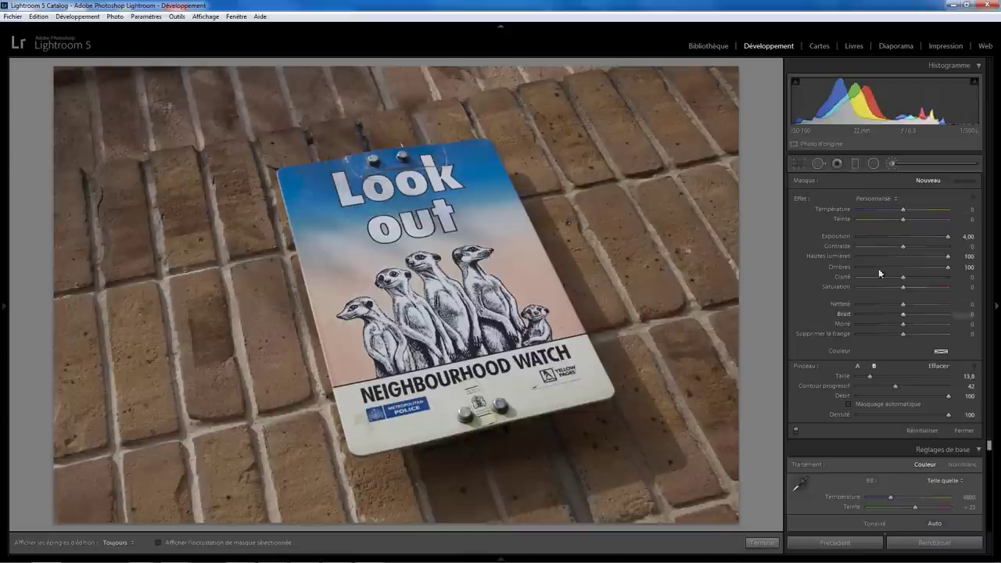
click(872, 199)
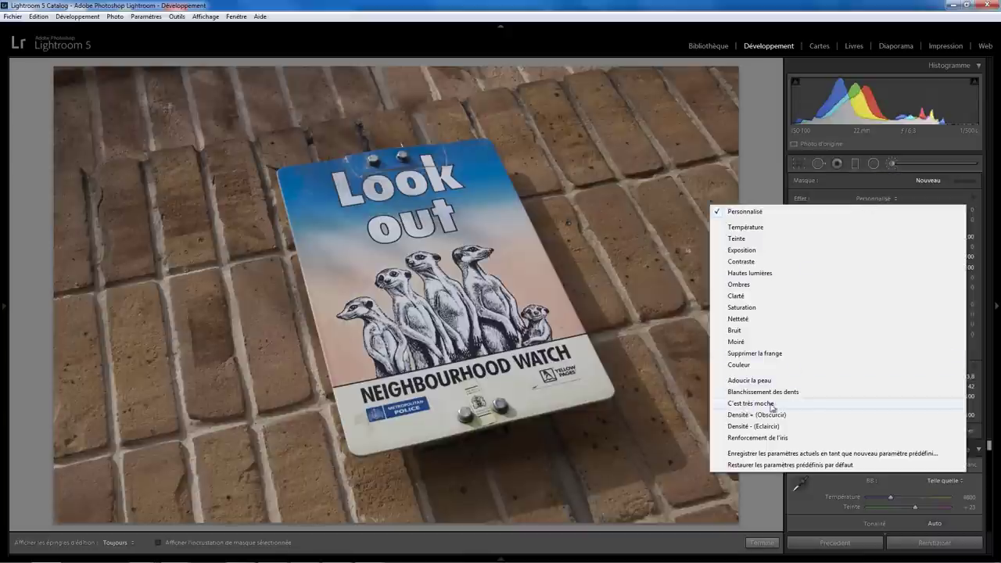
click(832, 190)
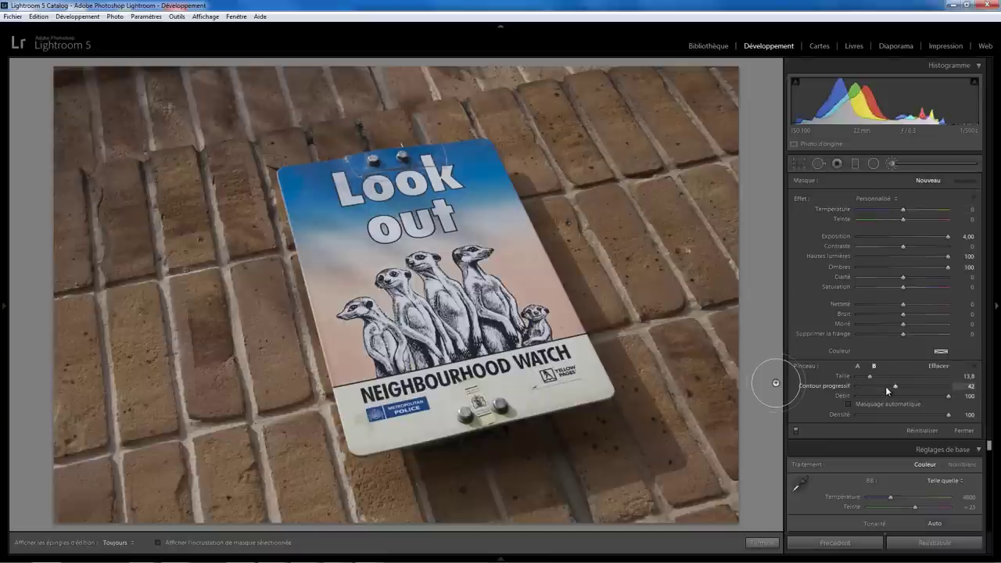
click(857, 366)
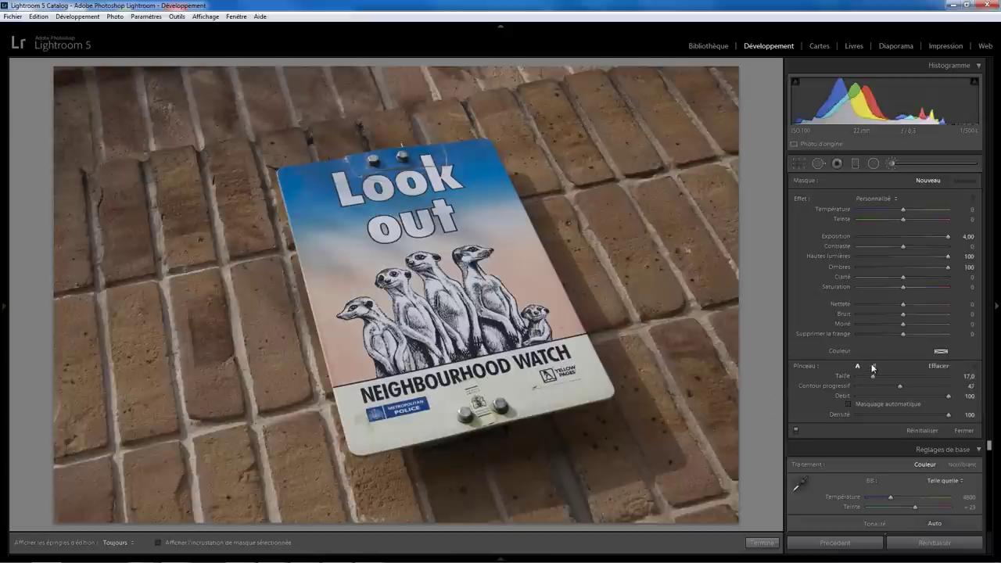
Give brush A a hard tip: Size about 20.1 and Feather 0
click(874, 366)
click(858, 365)
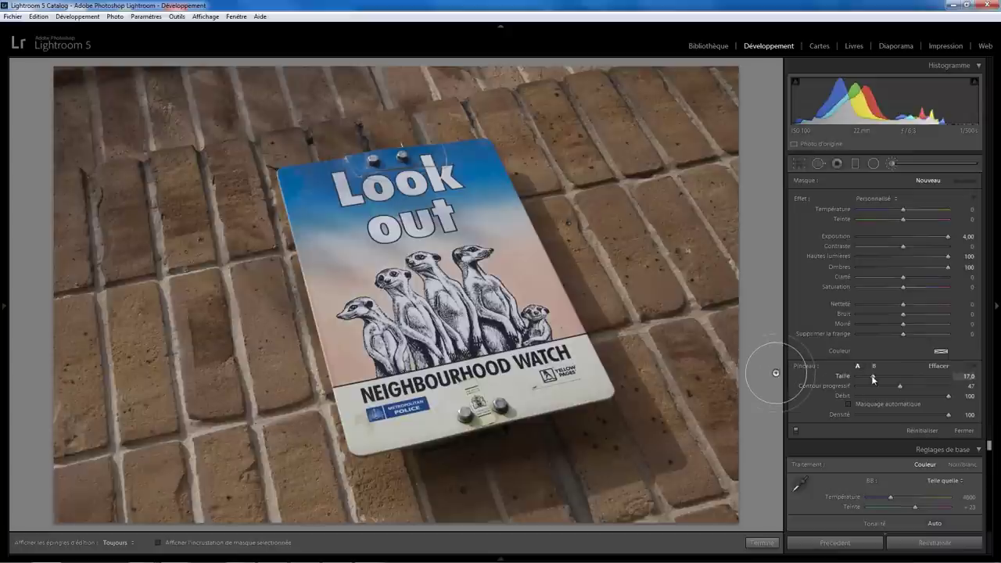
drag(872, 377, 878, 376)
drag(900, 385, 864, 376)
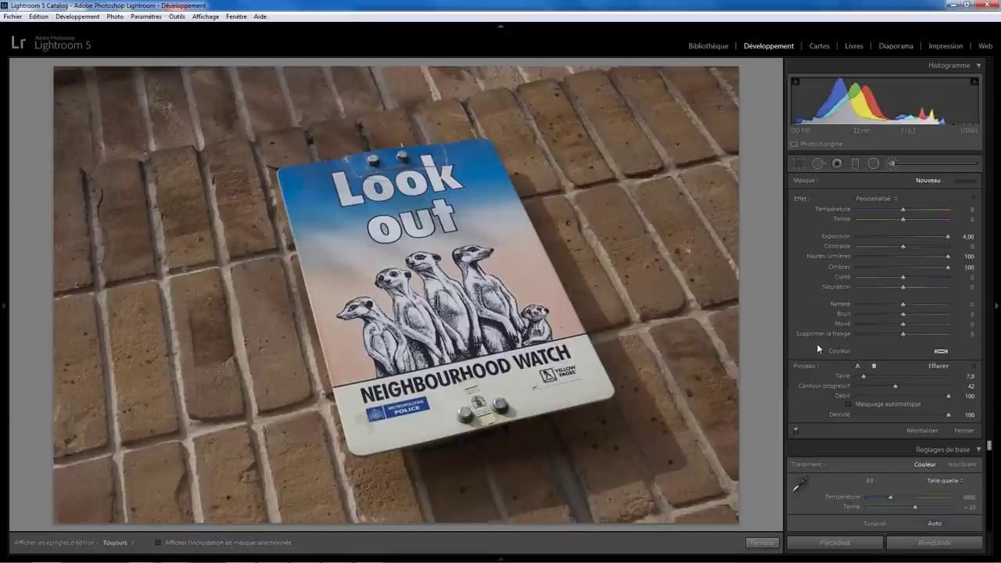
click(858, 365)
mouse_move(879, 373)
mouse_down()
mouse_move(866, 373)
mouse_move(897, 374)
mouse_move(873, 389)
mouse_move(936, 387)
mouse_move(911, 389)
mouse_up()
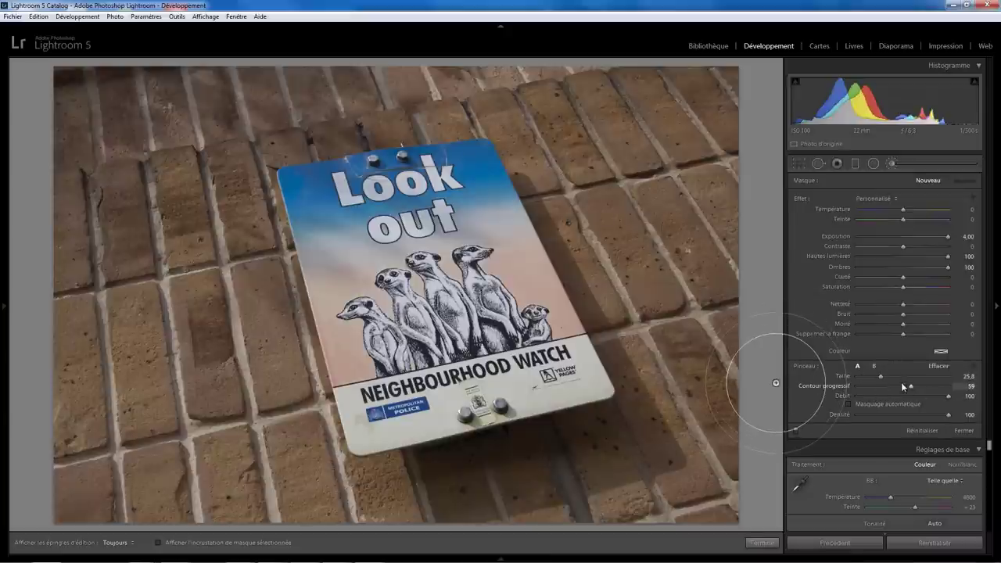
mouse_move(910, 384)
mouse_down()
mouse_move(848, 387)
mouse_move(876, 379)
mouse_up()
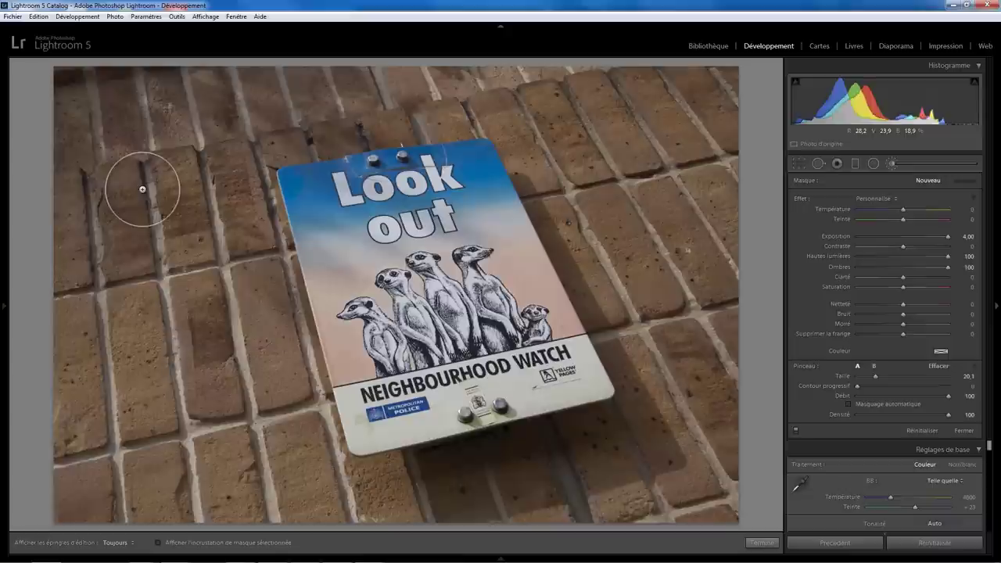
Paint a bright exposure patch on the upper-left bricks, then lower brush Density to 46
key(h)
mouse_move(141, 194)
mouse_down()
mouse_move(177, 197)
mouse_move(150, 200)
mouse_up()
key(h)
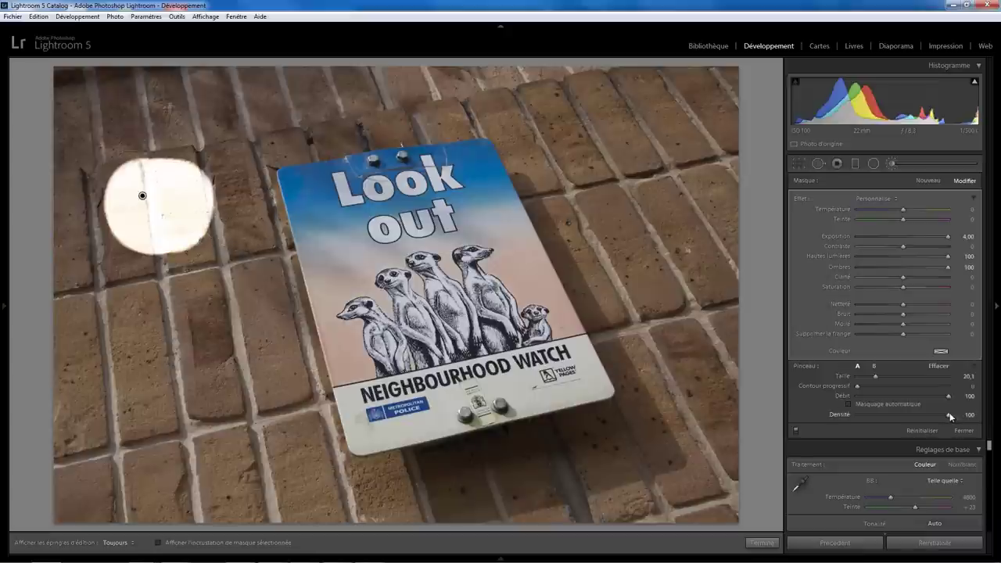
drag(950, 416, 899, 419)
Paint a lighter patch on the lower bricks, then set Density back to 100 and Flow to 38
scroll(180, 364, down, 4)
scroll(170, 349, down, 3)
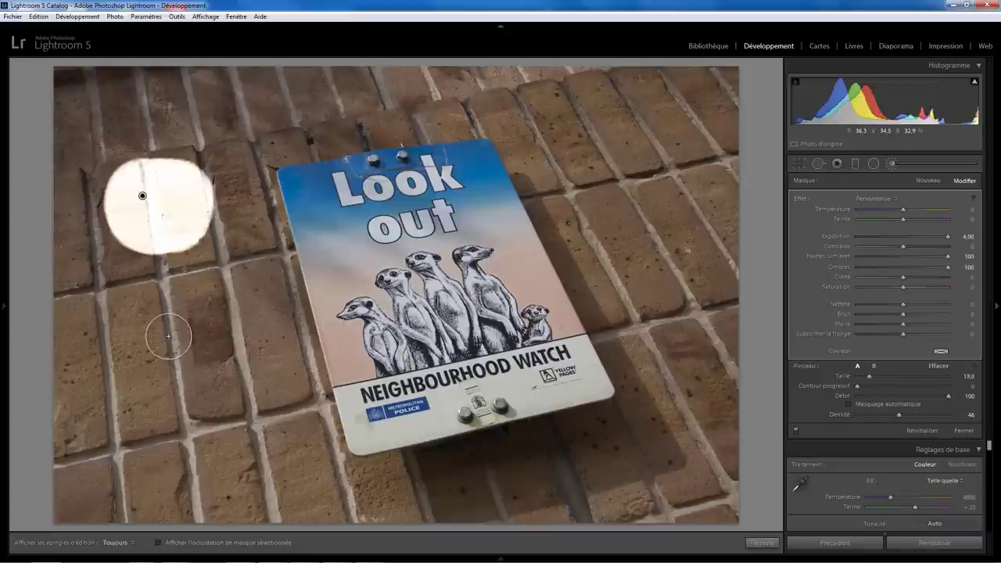
key(h)
mouse_move(176, 332)
mouse_down()
mouse_move(187, 361)
mouse_move(210, 367)
mouse_move(164, 385)
mouse_move(137, 321)
mouse_move(227, 342)
mouse_move(180, 395)
mouse_move(119, 348)
mouse_move(176, 336)
mouse_move(160, 395)
mouse_up()
key(h)
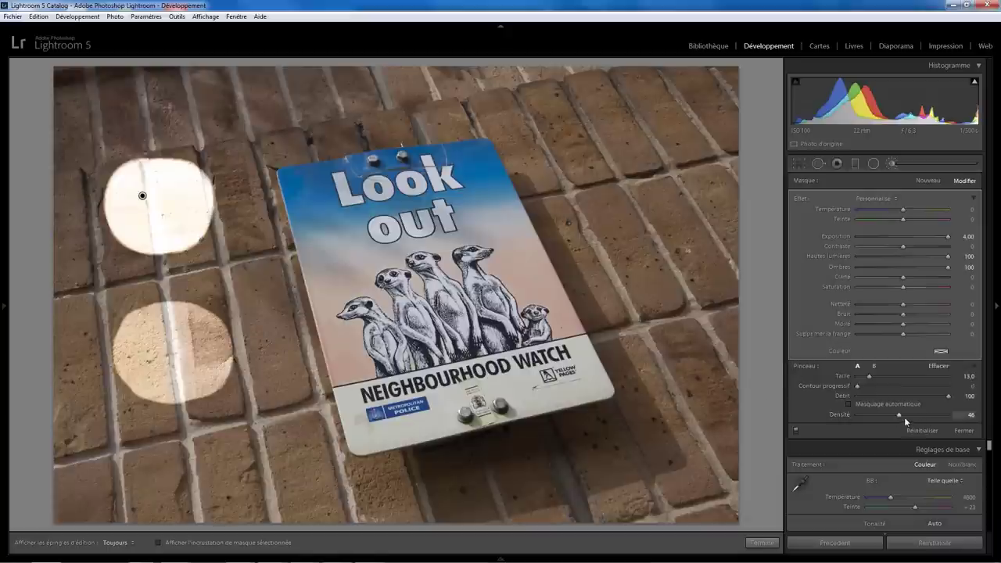
drag(898, 415, 950, 415)
drag(893, 396, 890, 396)
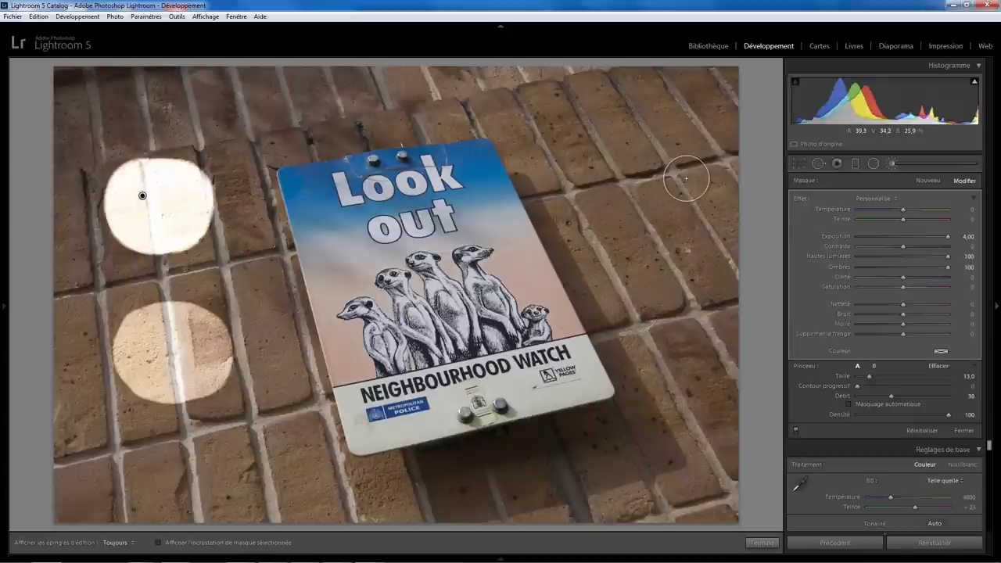
Paint one patch on the upper-right bricks, then Reset to clear every brush mask
key(h)
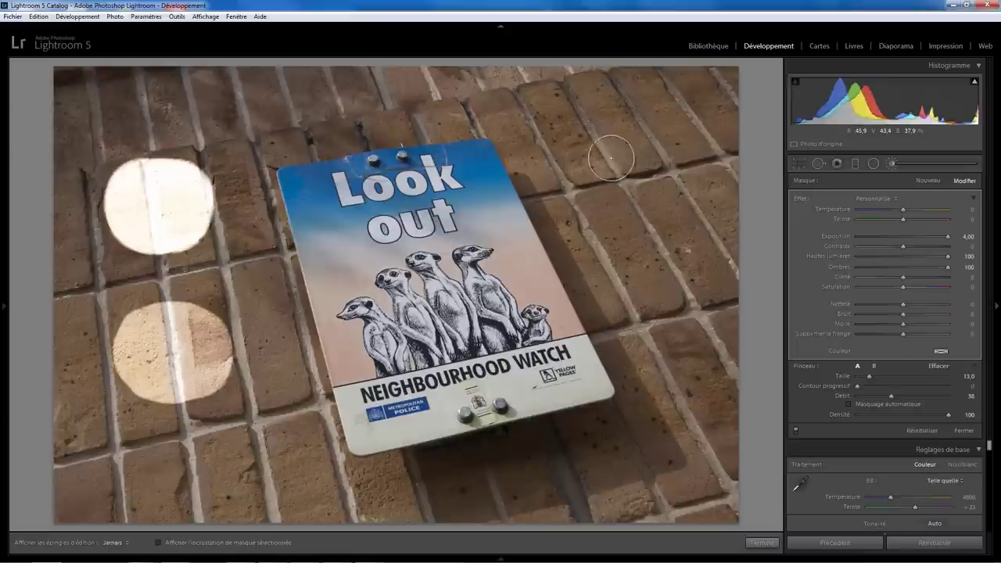
mouse_move(603, 146)
mouse_down()
mouse_move(644, 149)
mouse_move(612, 198)
mouse_move(649, 160)
mouse_move(680, 168)
mouse_move(618, 164)
mouse_move(649, 181)
mouse_move(627, 154)
mouse_move(657, 180)
mouse_move(661, 168)
mouse_up()
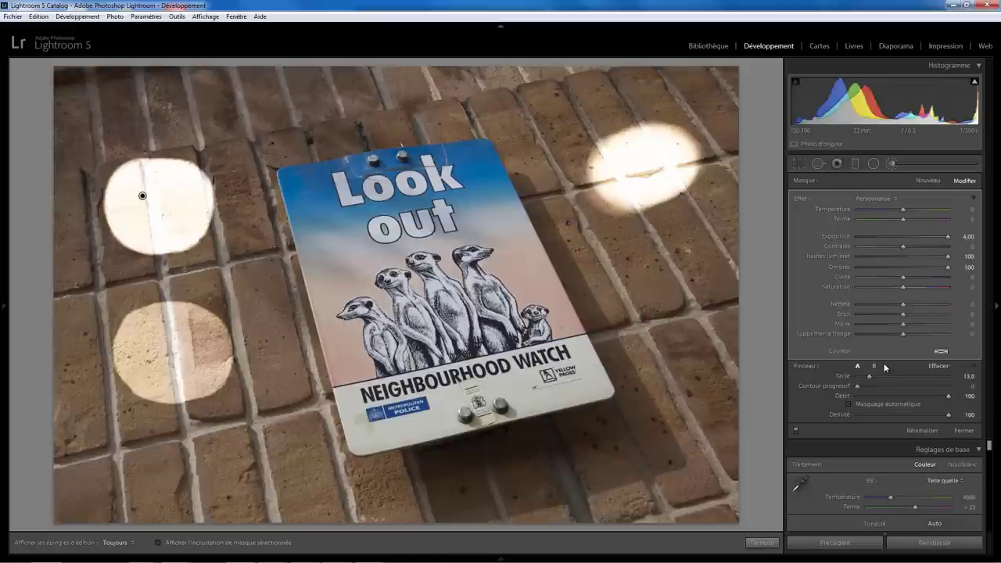
click(922, 431)
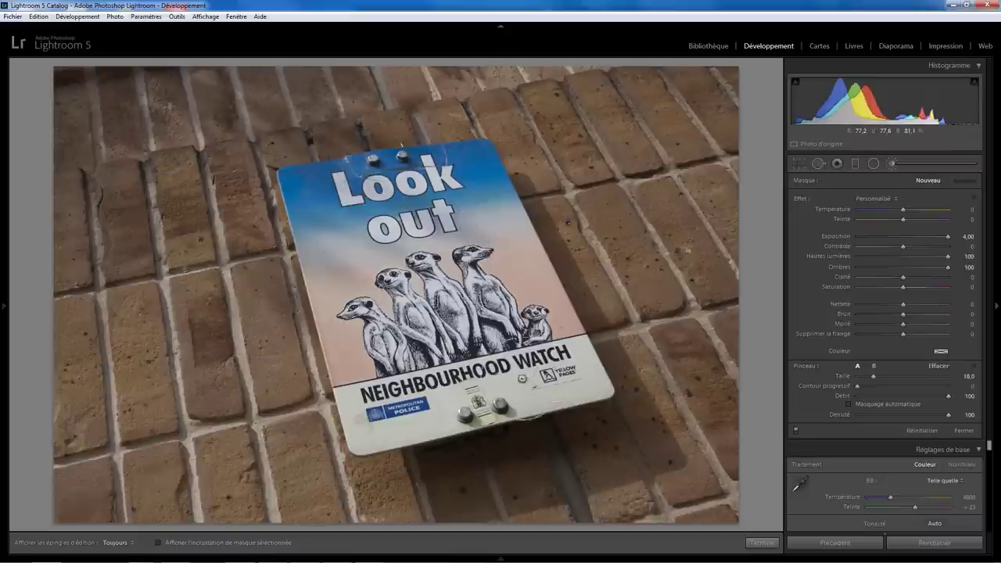
Paint the brightening mask over the sign's top, centre and lower-left, then switch to Erase
scroll(450, 319, up, 4)
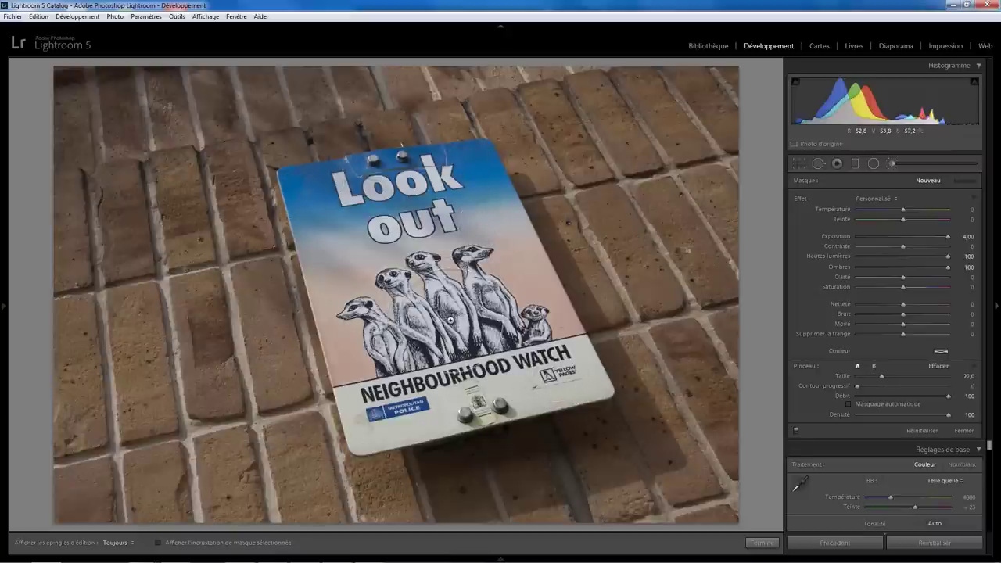
scroll(451, 320, down, 1)
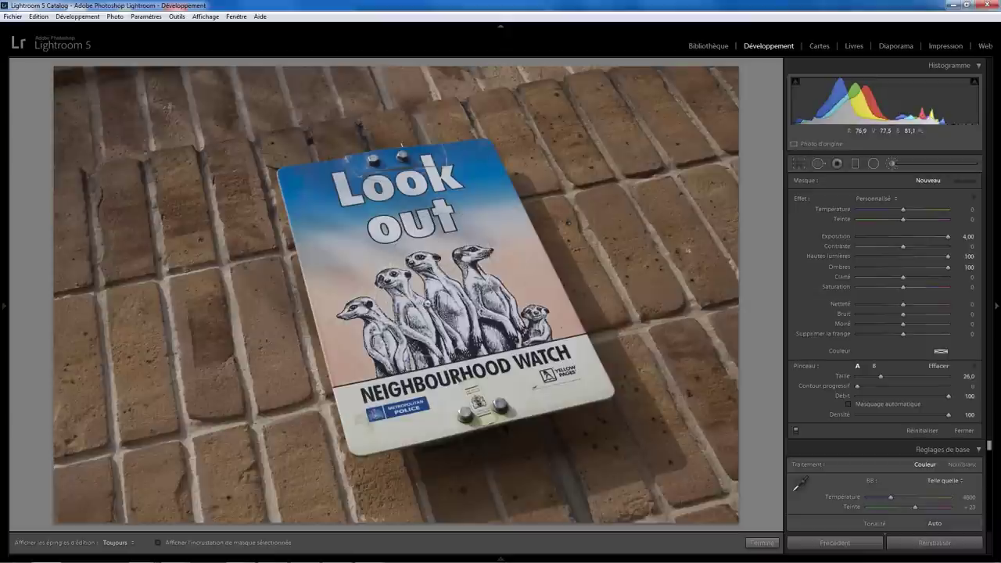
scroll(435, 303, up, 2)
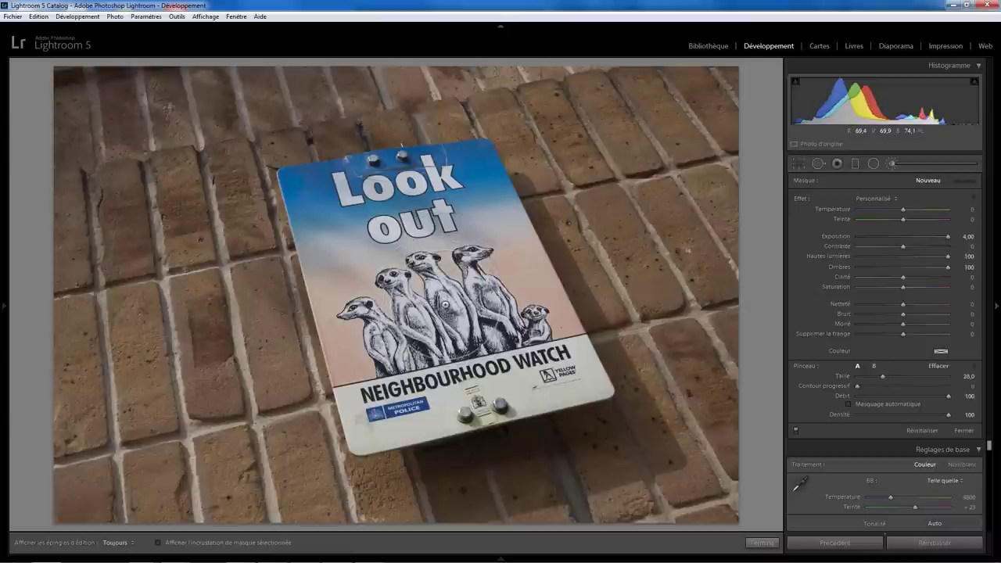
mouse_move(445, 304)
mouse_down()
mouse_move(405, 303)
mouse_move(399, 222)
mouse_move(409, 290)
mouse_up()
scroll(414, 301, down, 10)
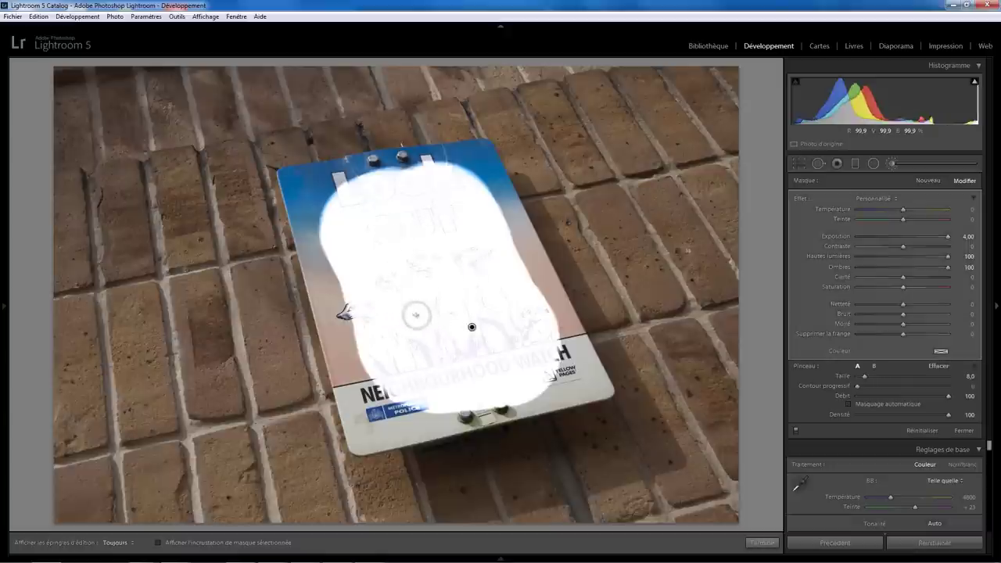
scroll(383, 375, up, 2)
mouse_move(364, 374)
mouse_down()
mouse_move(374, 425)
mouse_move(384, 402)
mouse_move(375, 417)
mouse_move(485, 412)
mouse_move(590, 385)
mouse_move(479, 155)
mouse_move(348, 164)
mouse_move(297, 188)
mouse_move(358, 436)
mouse_move(414, 435)
mouse_move(347, 331)
mouse_move(331, 216)
mouse_move(342, 208)
mouse_up()
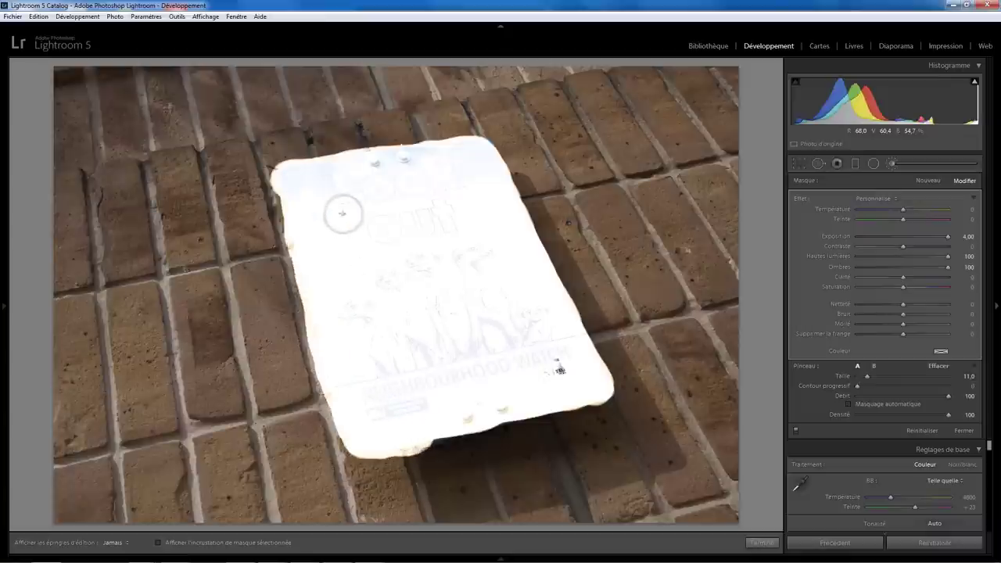
key(h)
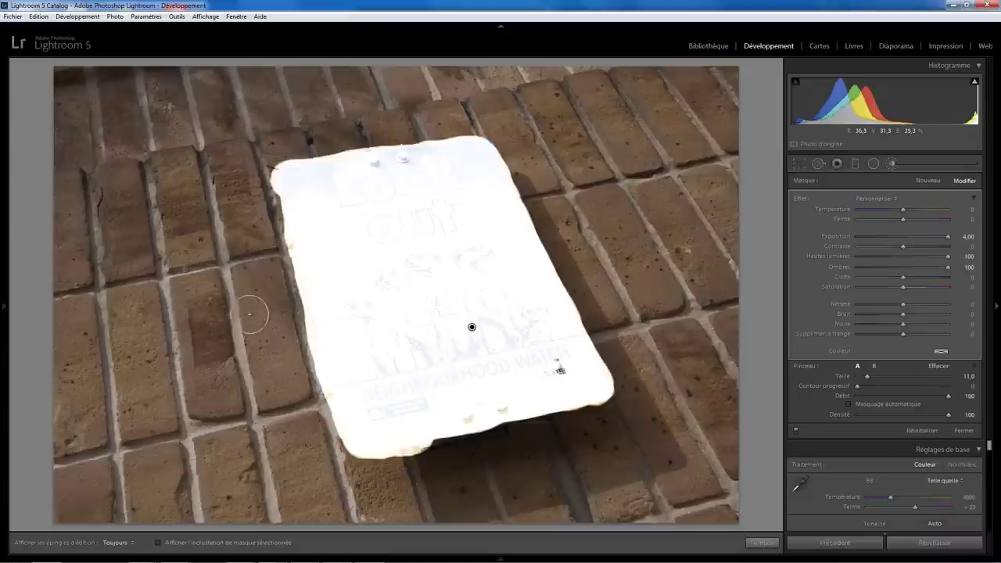
key(alt)
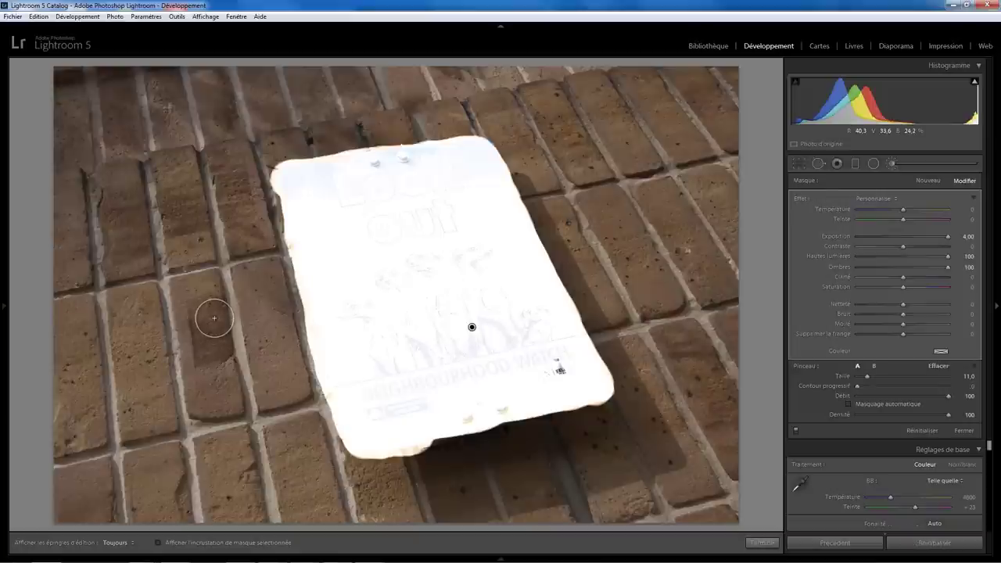
key(alt)
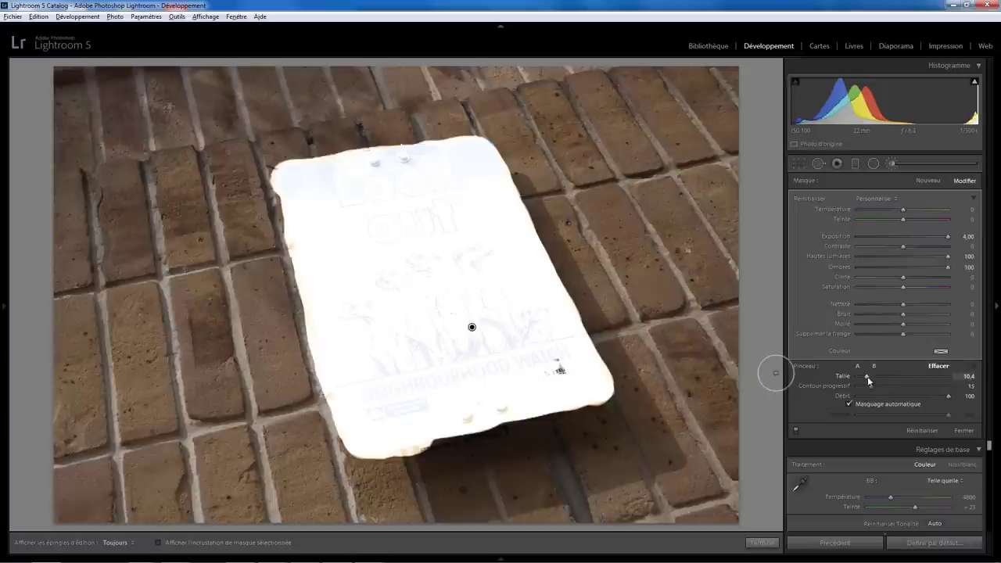
Erase along the sign's left edge with Auto Mask off, then Reset the mask and re-enable Auto Mask
mouse_move(868, 378)
mouse_down()
mouse_move(872, 394)
mouse_move(876, 382)
mouse_up()
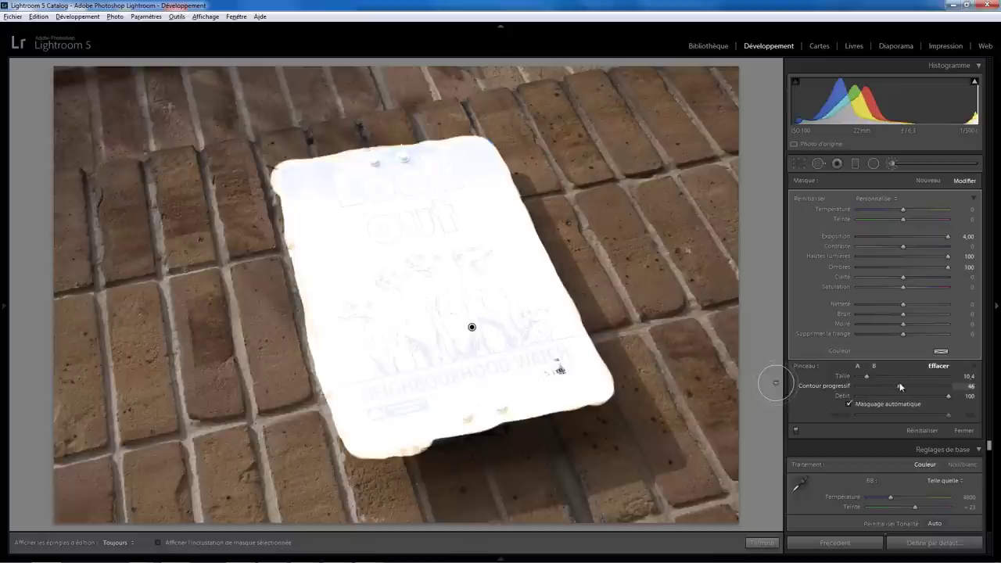
click(848, 404)
key(alt)
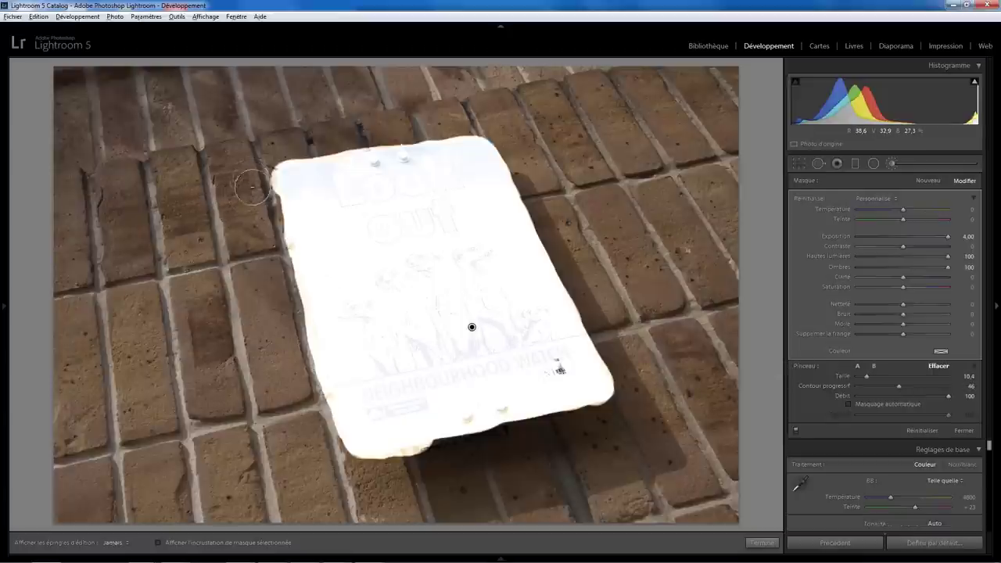
key(h)
mouse_move(249, 193)
mouse_down()
mouse_move(260, 187)
mouse_move(323, 436)
mouse_move(461, 458)
mouse_move(619, 338)
mouse_up()
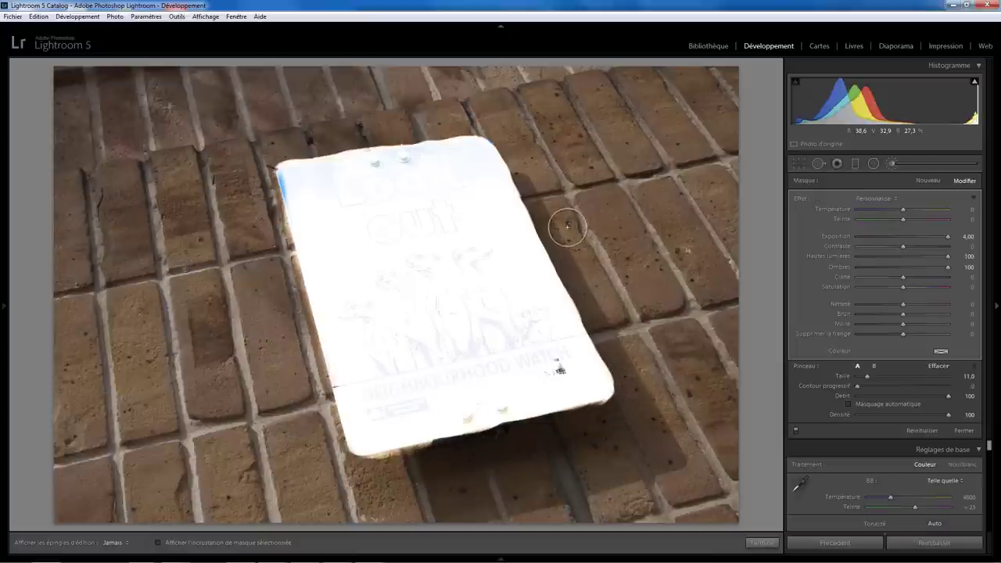
key(h)
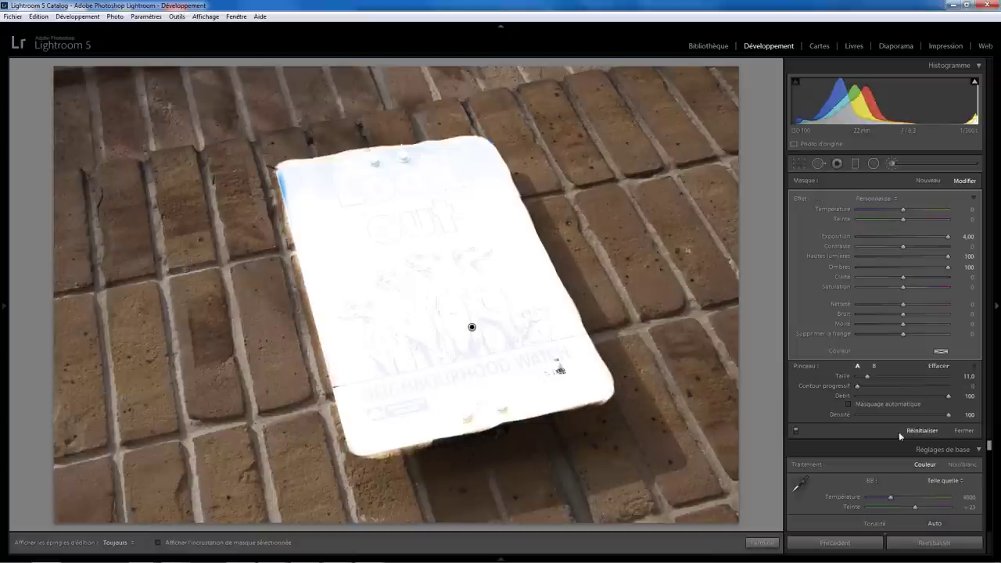
click(899, 431)
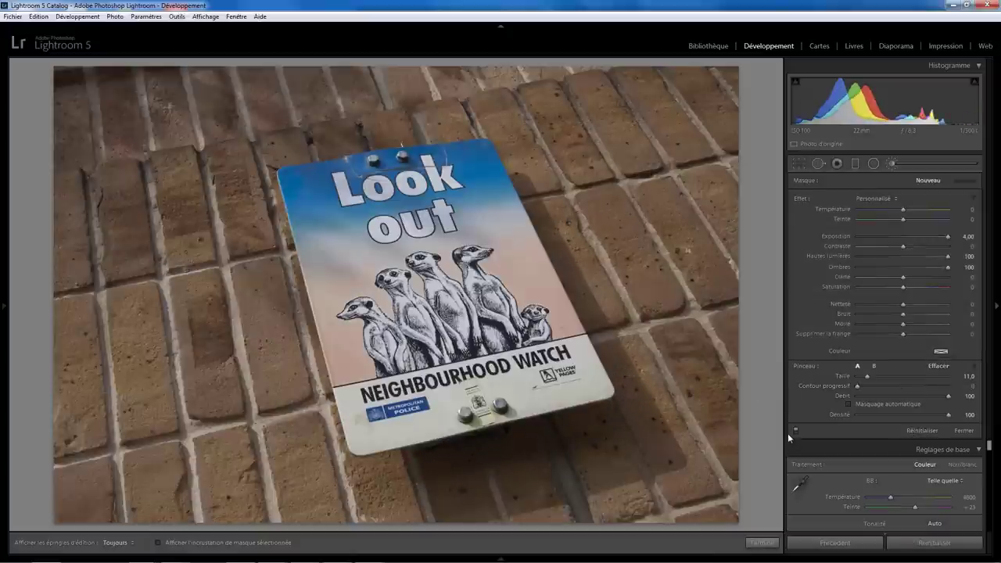
click(849, 403)
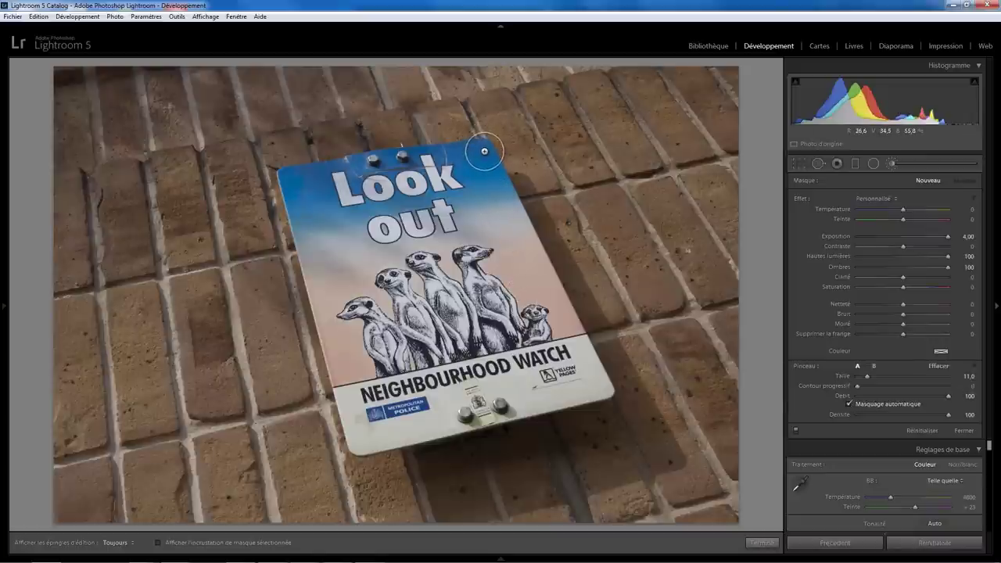
Brighten the sign's top edge from the right corner, then hold Alt for Erase mode
key(h)
mouse_move(484, 151)
mouse_down()
mouse_move(299, 182)
mouse_move(316, 301)
mouse_move(364, 441)
mouse_move(601, 388)
mouse_move(499, 180)
mouse_move(491, 168)
mouse_move(473, 178)
mouse_up()
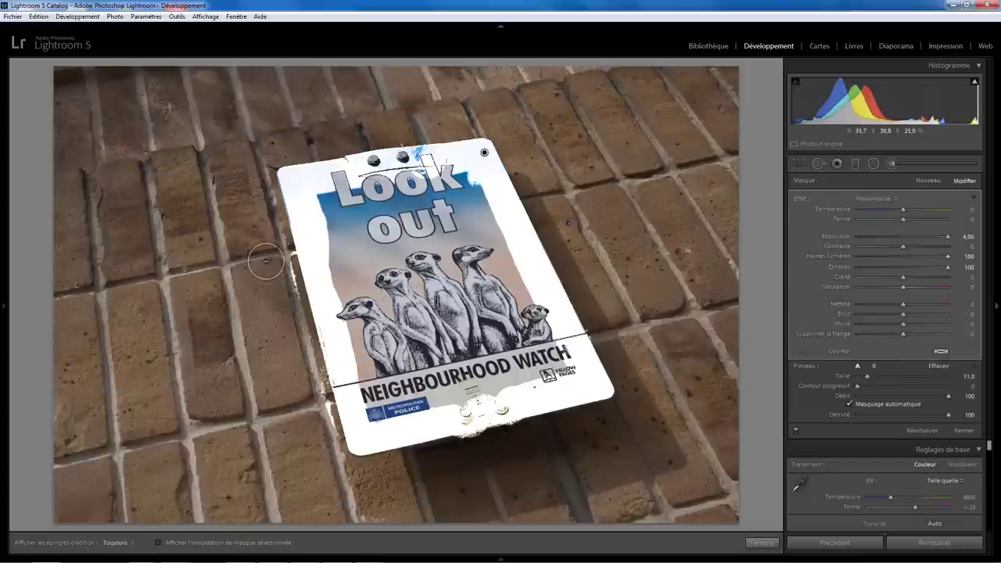
key(alt)
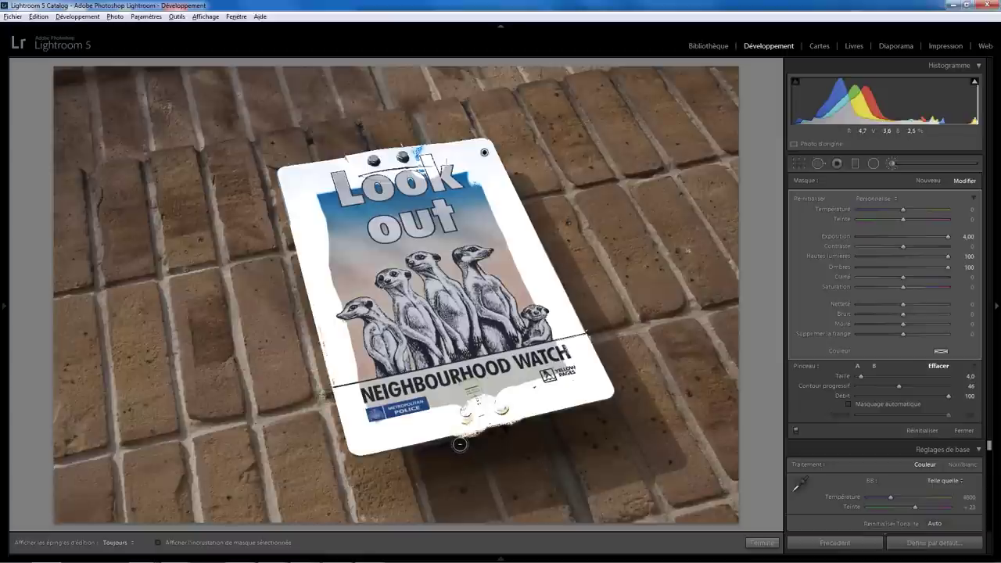
Return the brush to painting mode A, toggling the edit pins with H
key(h)
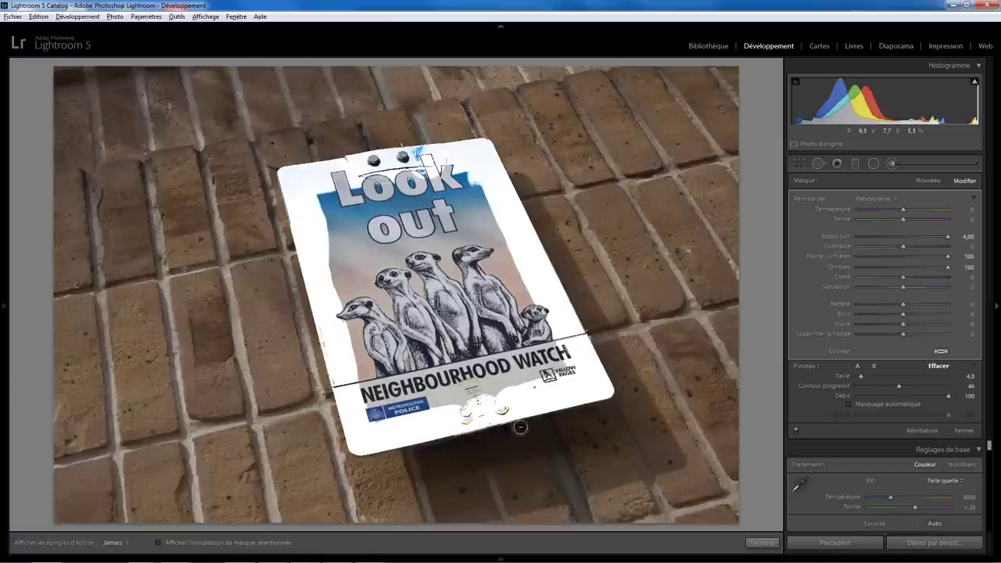
key(h)
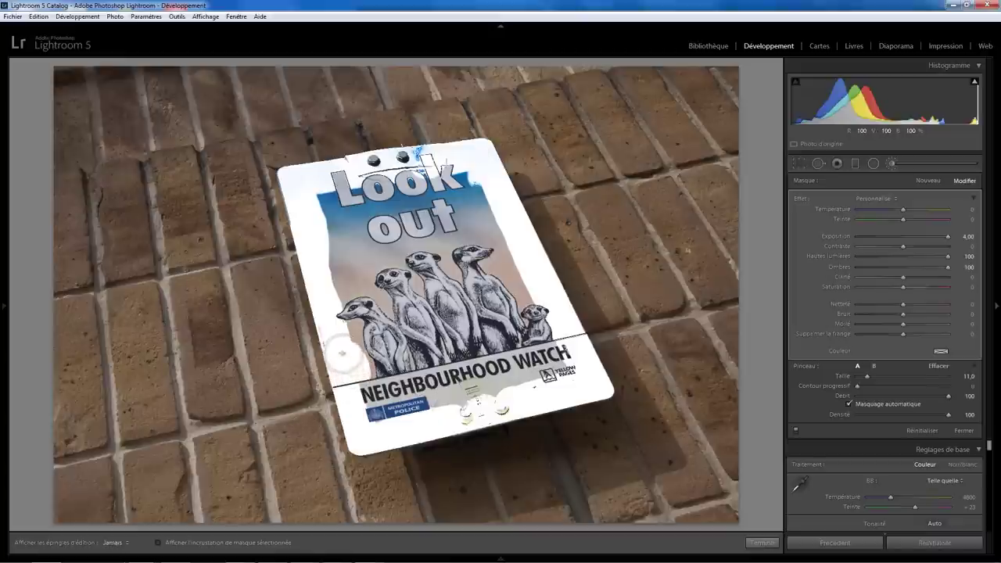
key(h)
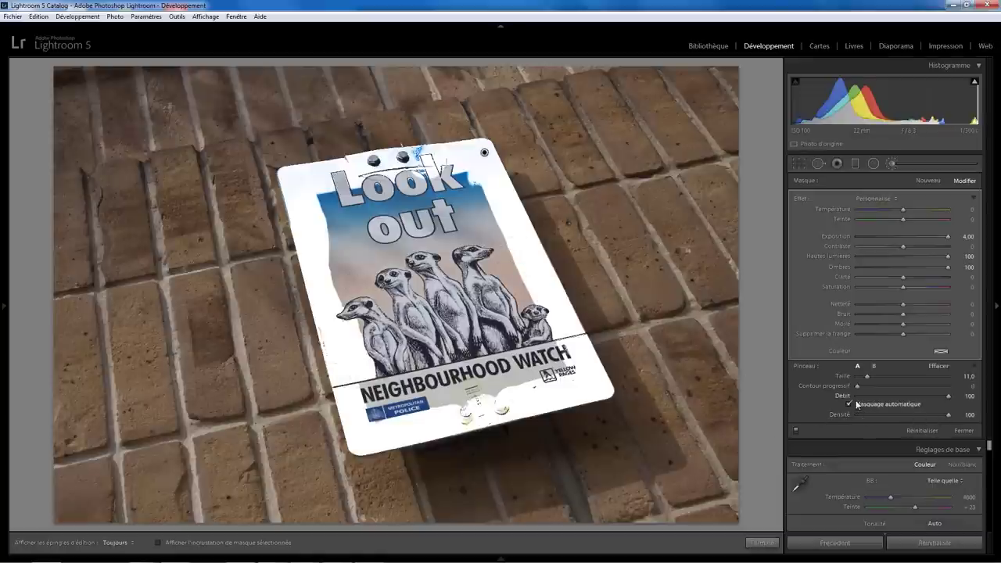
Set Flow to 100 and paint over the whole sign, covering the dark marks on both edges
text(100)
key(Return)
drag(417, 344, 360, 399)
key(h)
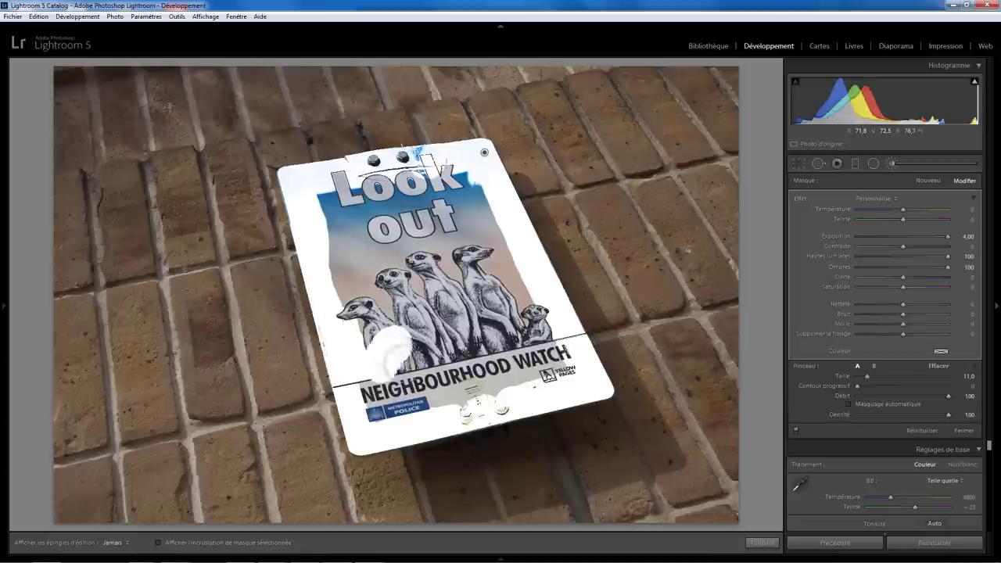
mouse_move(479, 403)
mouse_down()
mouse_move(451, 406)
mouse_move(428, 341)
mouse_move(353, 326)
mouse_move(477, 193)
mouse_move(446, 210)
mouse_move(481, 329)
mouse_move(409, 180)
mouse_move(425, 168)
mouse_move(334, 186)
mouse_move(404, 167)
mouse_move(393, 174)
mouse_up()
mouse_move(460, 403)
mouse_down()
mouse_move(514, 357)
mouse_move(558, 368)
mouse_move(555, 335)
mouse_move(562, 346)
mouse_up()
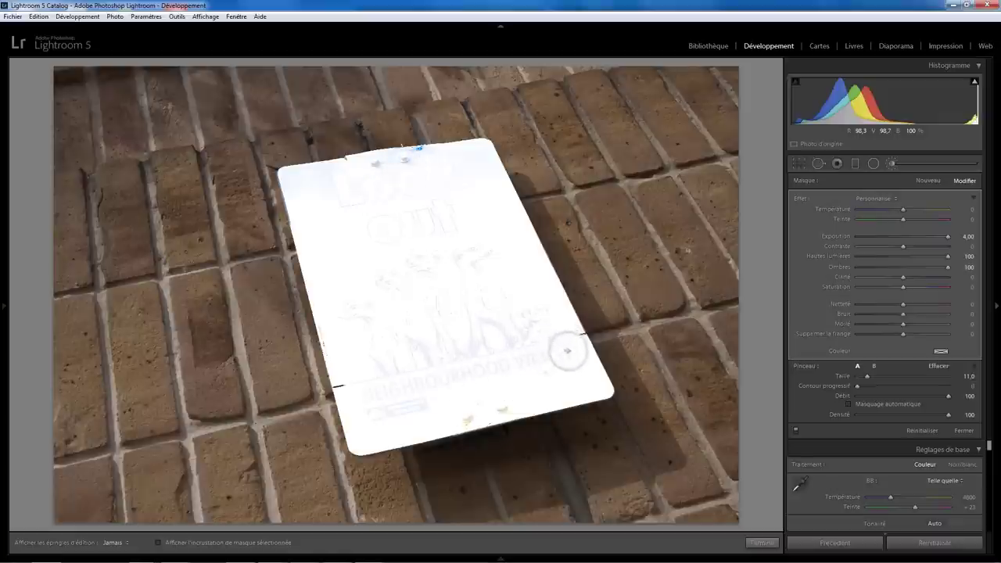
drag(357, 382, 353, 382)
key(h)
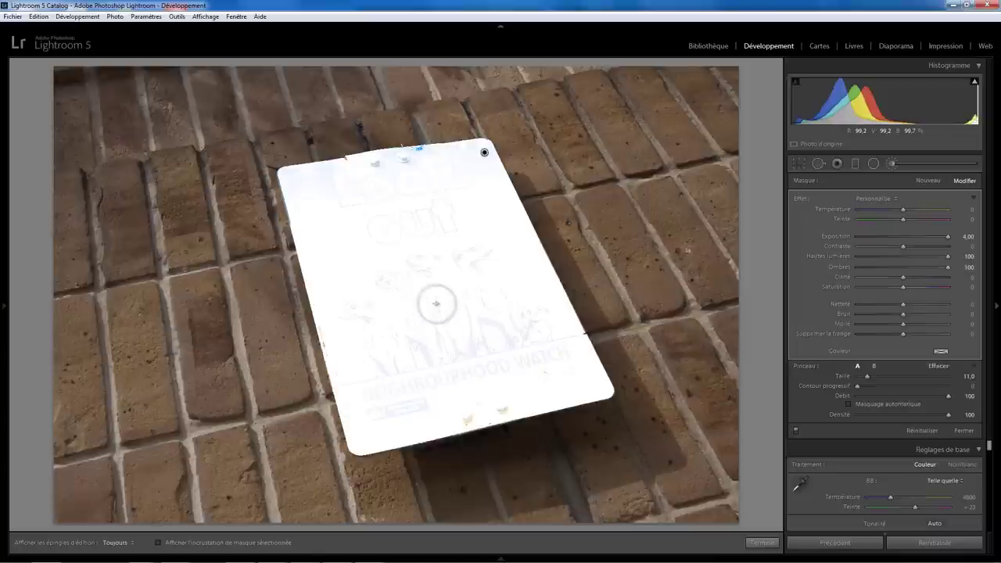
Reset the sign mask's effects, then set Clarity 100, Saturation 53 and Contrast 40
double_click(801, 198)
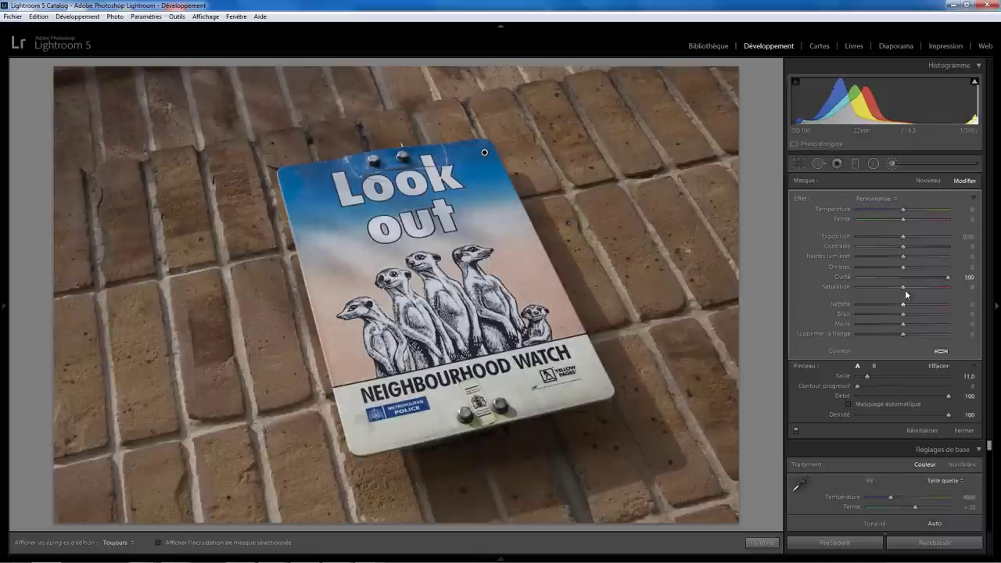
drag(904, 287, 927, 287)
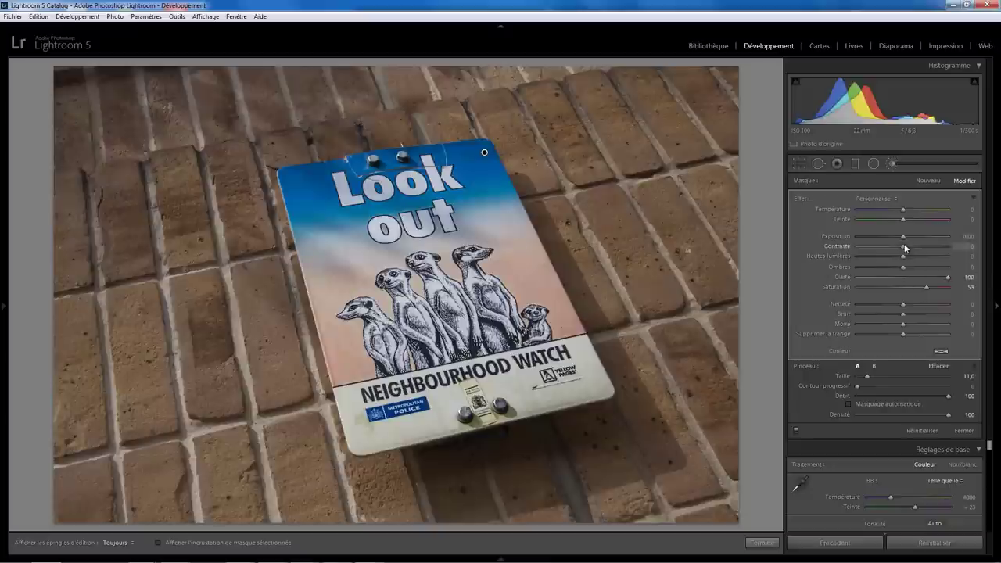
drag(923, 247, 929, 248)
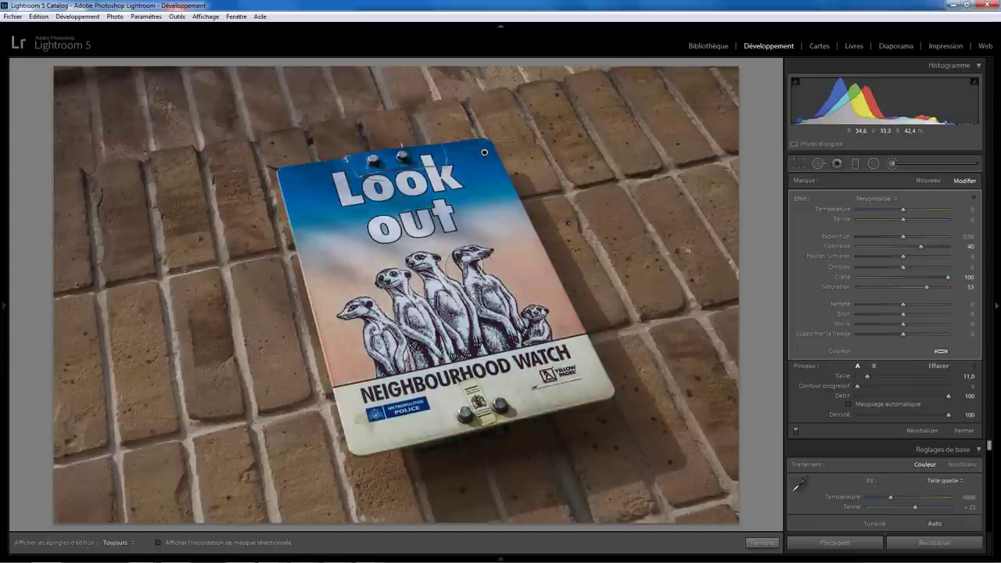
Preview the sign mask overlay, then shrink the brush to Size 8 and start a new stroke
key(o)
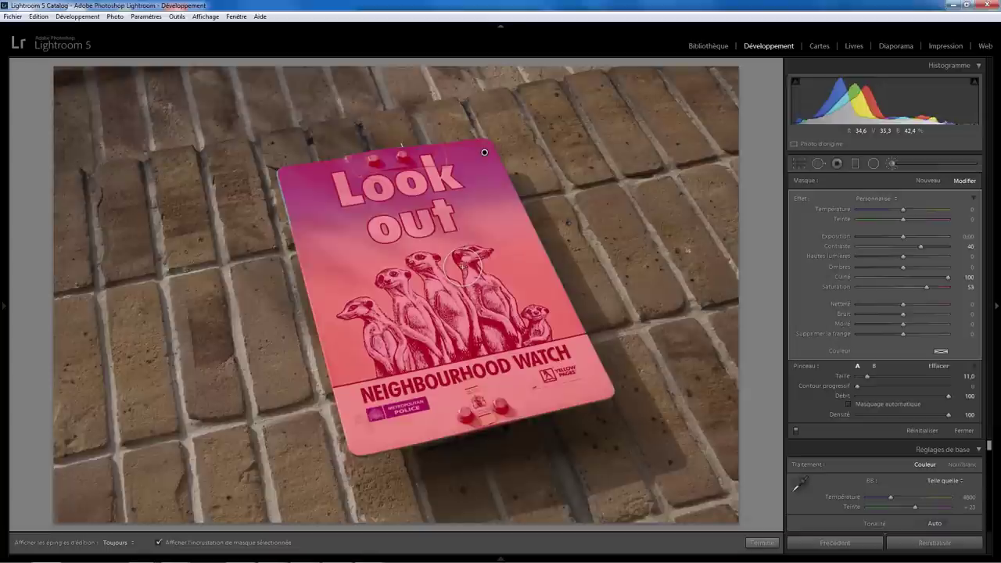
key(o)
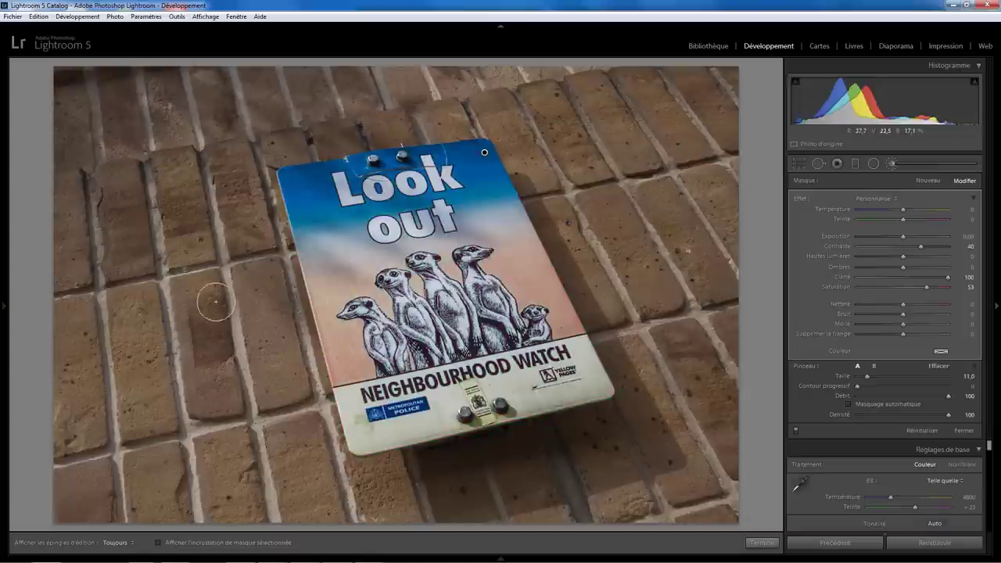
key(bracketleft)
key(bracketleft)
key(bracketleft)
mouse_move(192, 308)
mouse_down()
mouse_move(204, 306)
mouse_move(215, 358)
mouse_move(197, 313)
mouse_move(203, 325)
mouse_up()
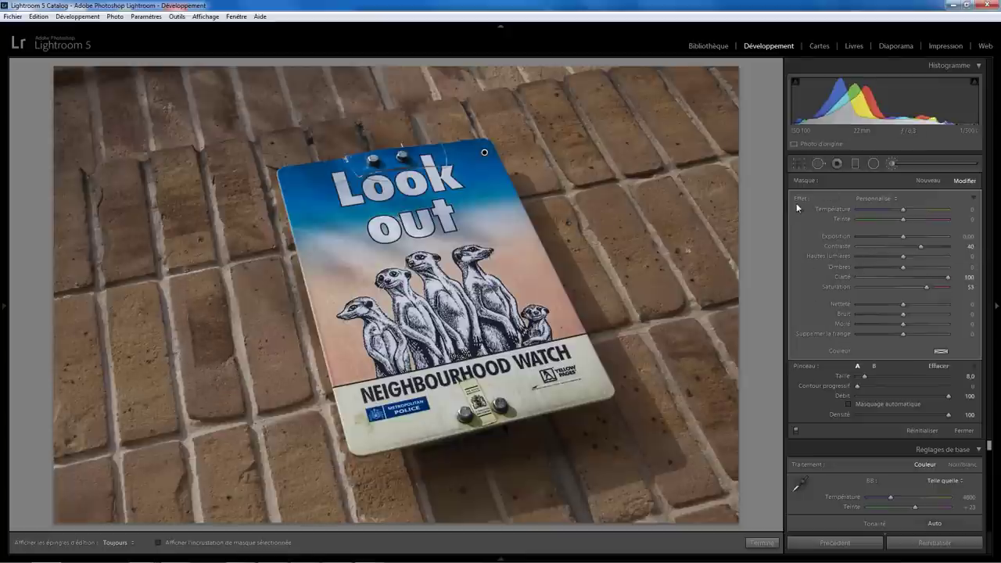
Start a new brush mask with all Effect sliders reset to zero and edit pins hidden
click(929, 183)
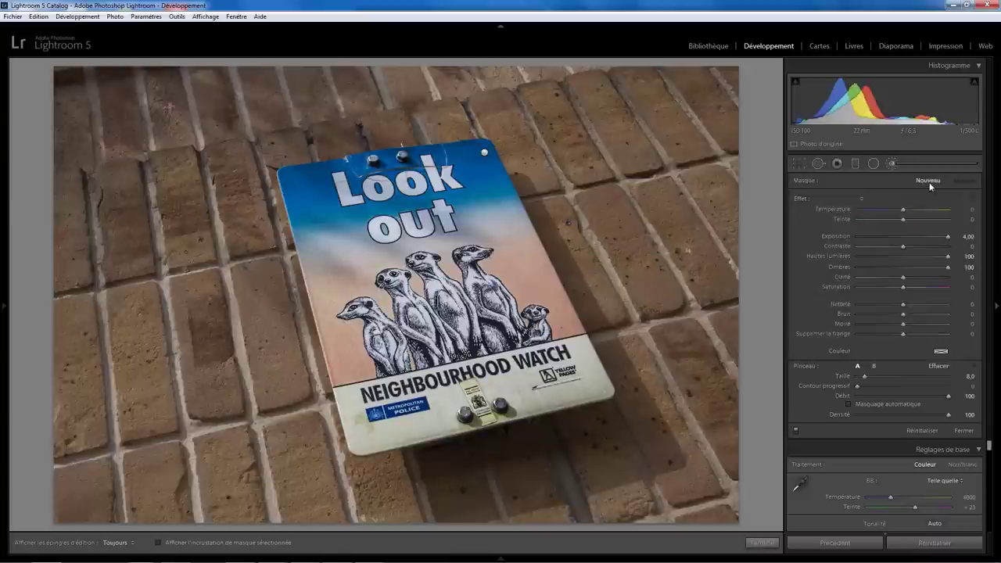
double_click(799, 199)
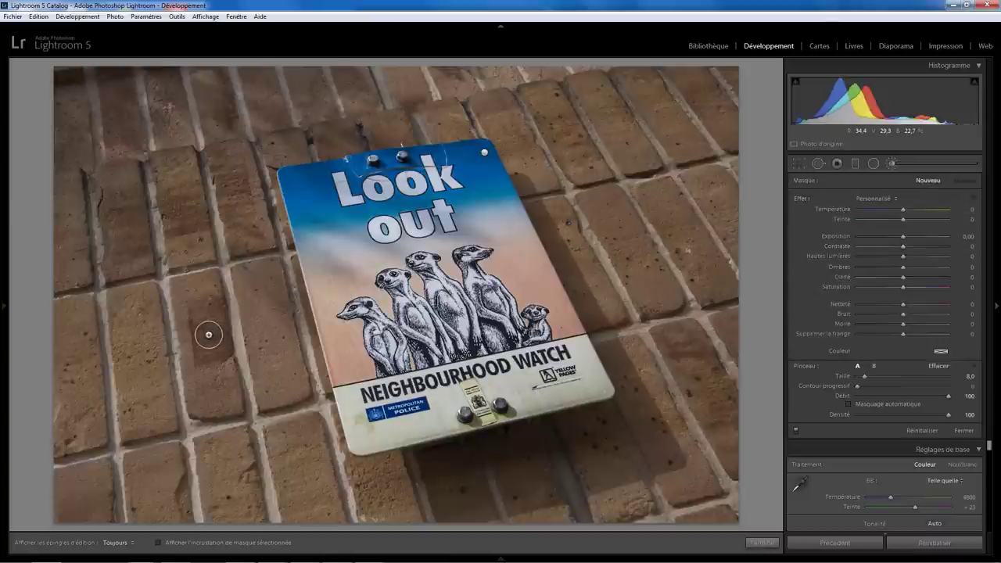
key(h)
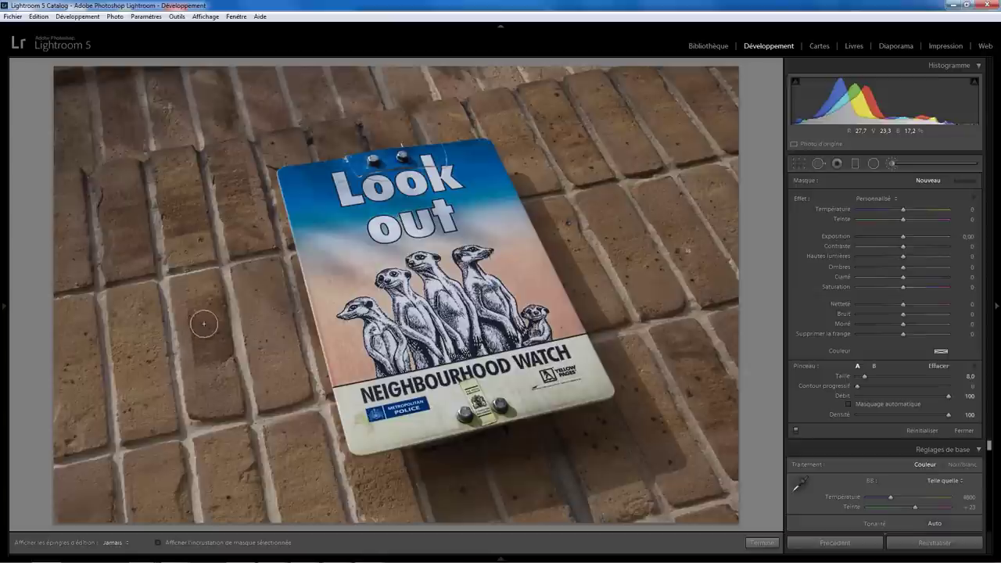
Paint the mask over the brick left of the sign, erasing overspill along its top edge
click(201, 359)
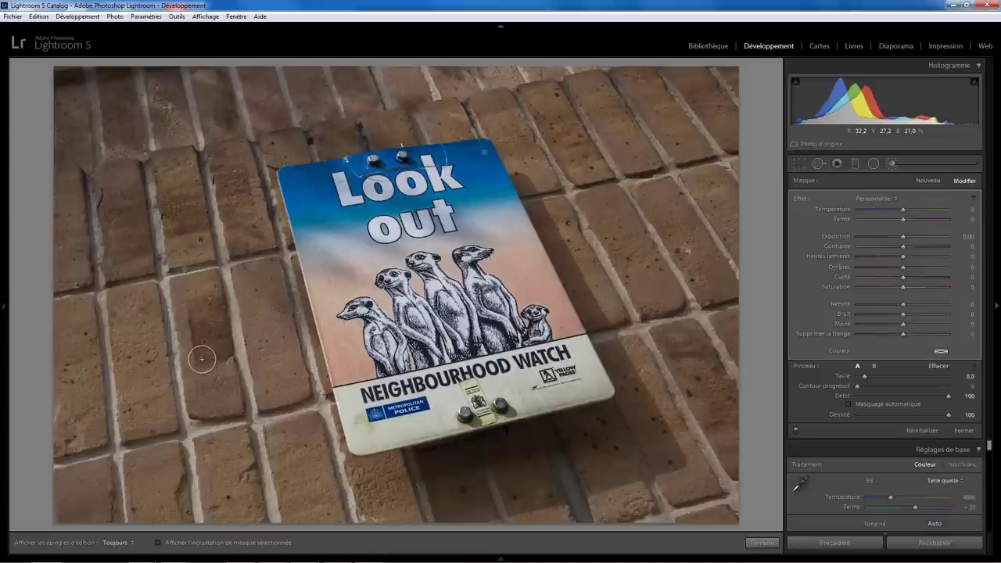
key(o)
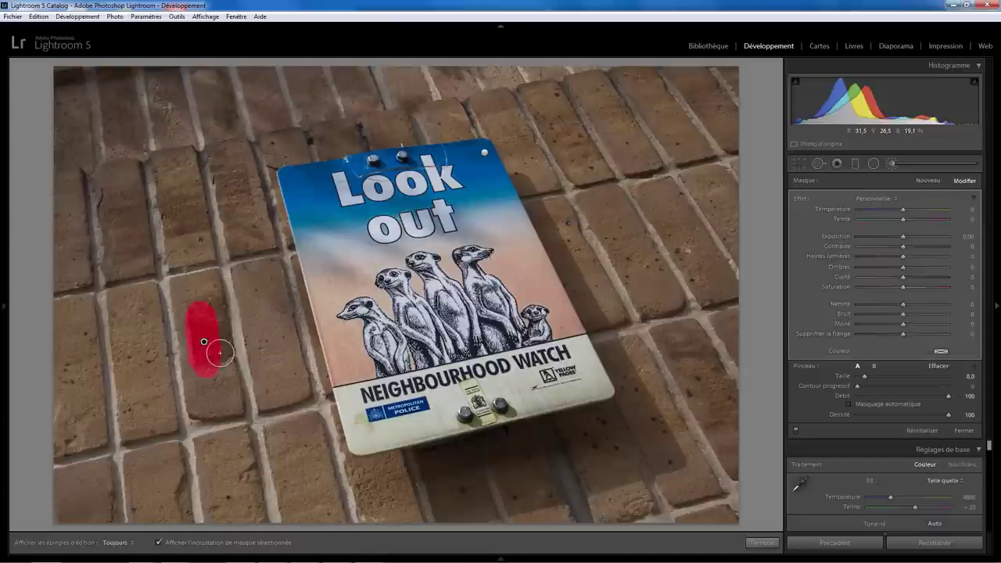
mouse_move(219, 354)
mouse_down()
mouse_move(187, 311)
mouse_move(197, 380)
mouse_move(219, 402)
mouse_move(219, 384)
mouse_move(231, 406)
mouse_move(201, 404)
mouse_up()
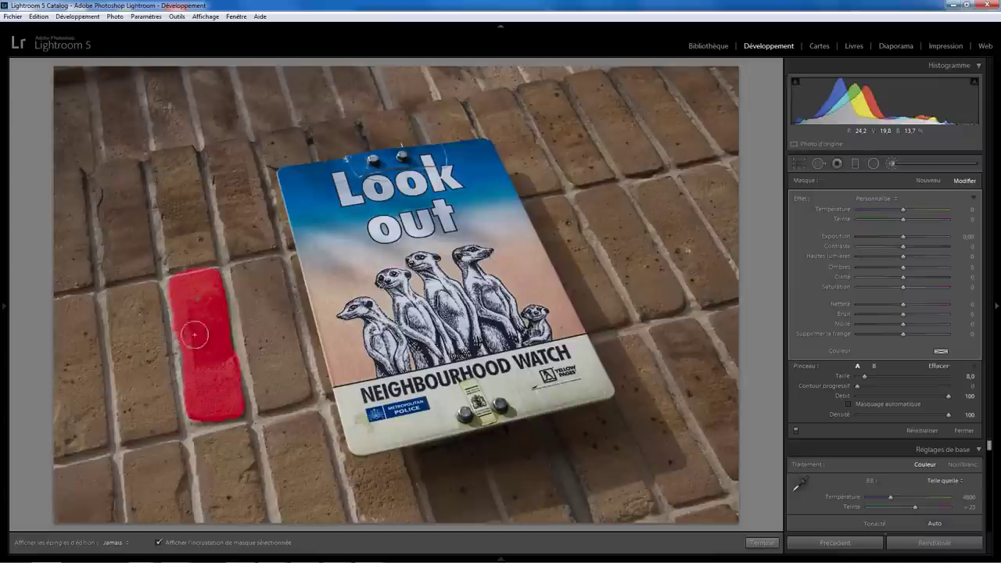
mouse_move(221, 334)
mouse_down()
mouse_move(211, 283)
mouse_move(196, 308)
mouse_move(212, 337)
mouse_move(203, 340)
mouse_up()
key(alt)
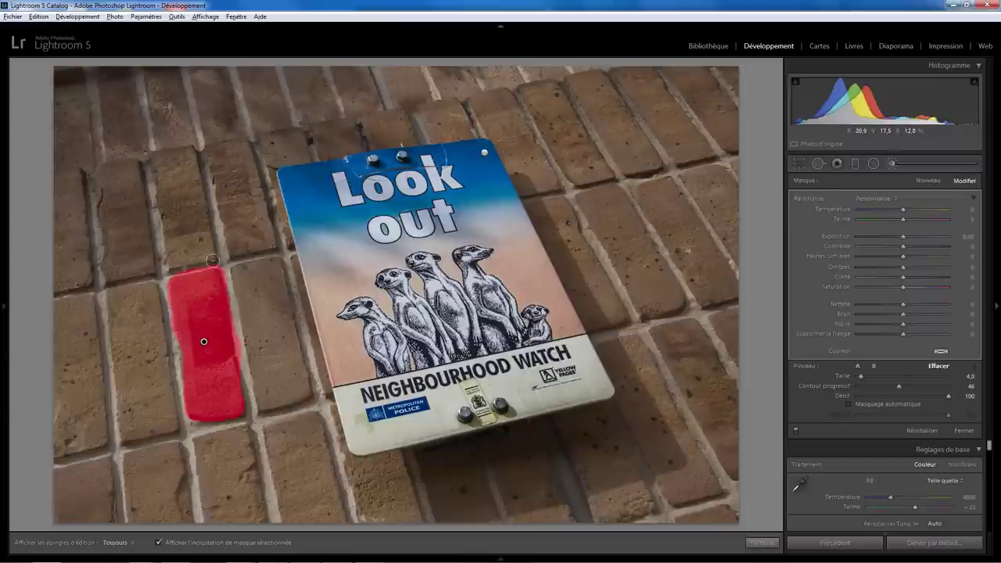
mouse_move(211, 258)
mouse_down()
mouse_move(168, 267)
mouse_move(223, 258)
mouse_move(235, 281)
mouse_move(252, 399)
mouse_move(238, 426)
mouse_move(199, 427)
mouse_move(184, 410)
mouse_move(165, 274)
mouse_up()
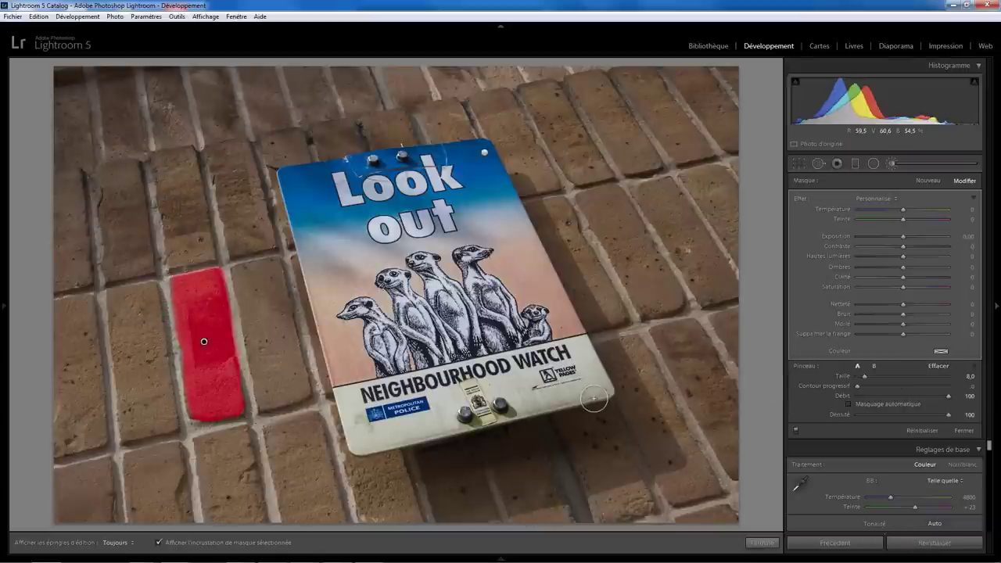
key(o)
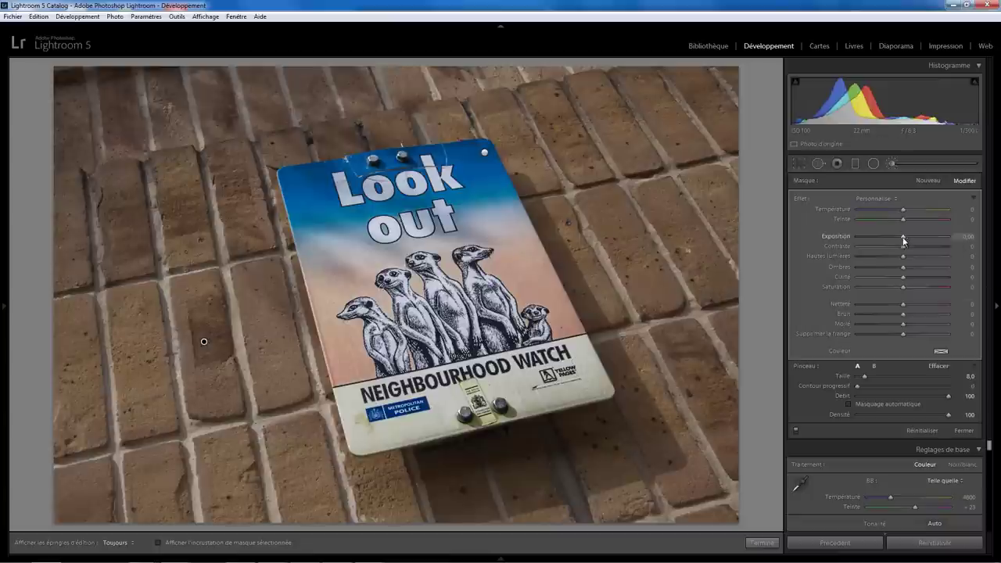
Give the brick mask Exposure -0.35 and Clarity 82
mouse_move(889, 236)
mouse_down()
mouse_move(874, 236)
mouse_move(895, 237)
mouse_up()
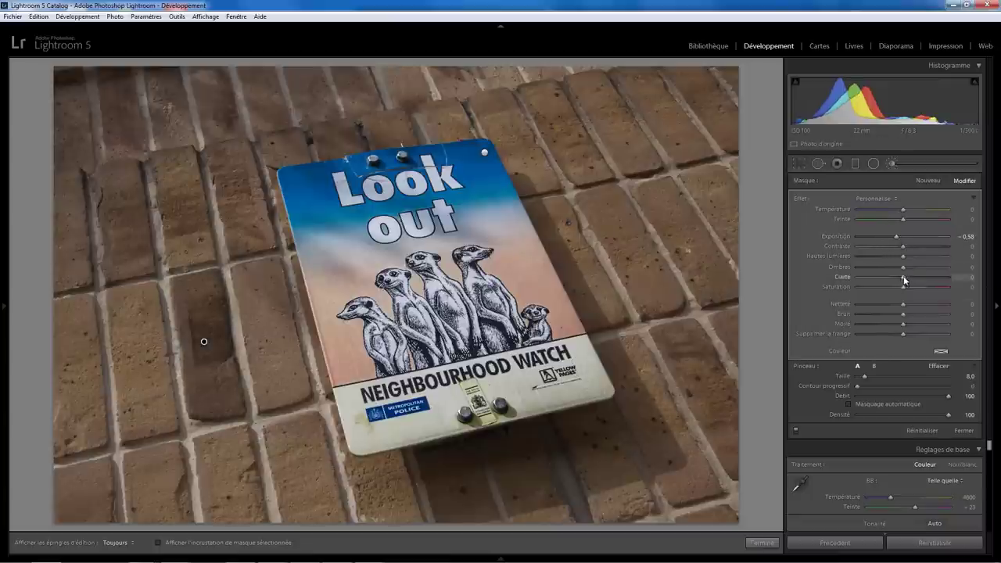
drag(903, 277, 939, 276)
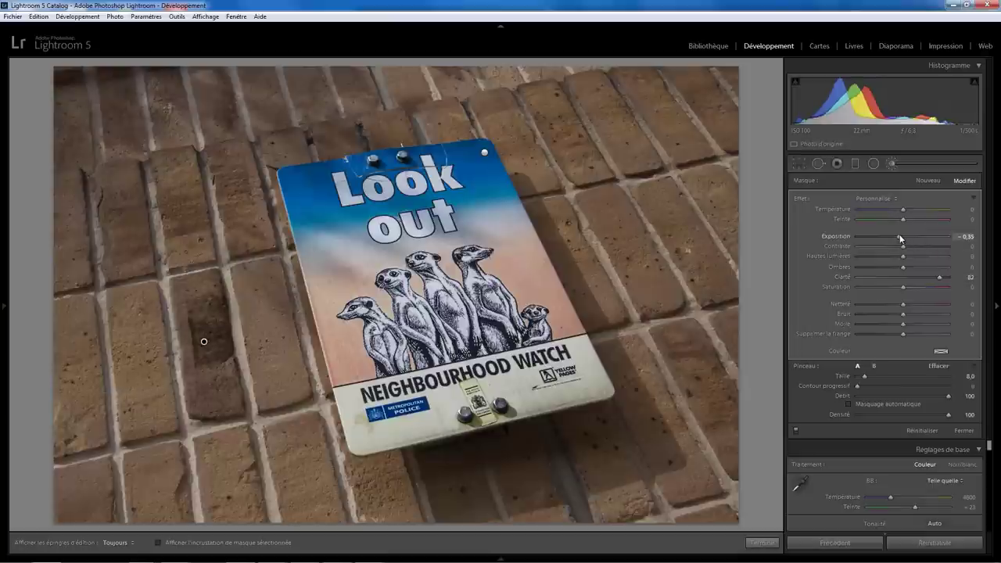
drag(898, 236, 900, 236)
Tint the brick mask golden yellow, around hue 43 and saturation 58
click(939, 349)
mouse_move(797, 363)
mouse_down()
mouse_move(807, 365)
mouse_move(760, 362)
mouse_up()
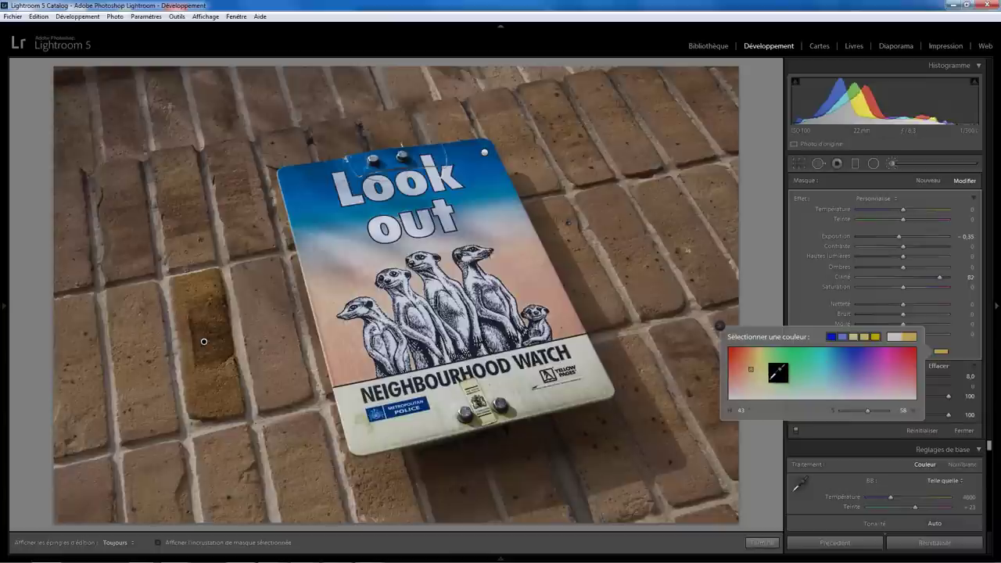
click(720, 326)
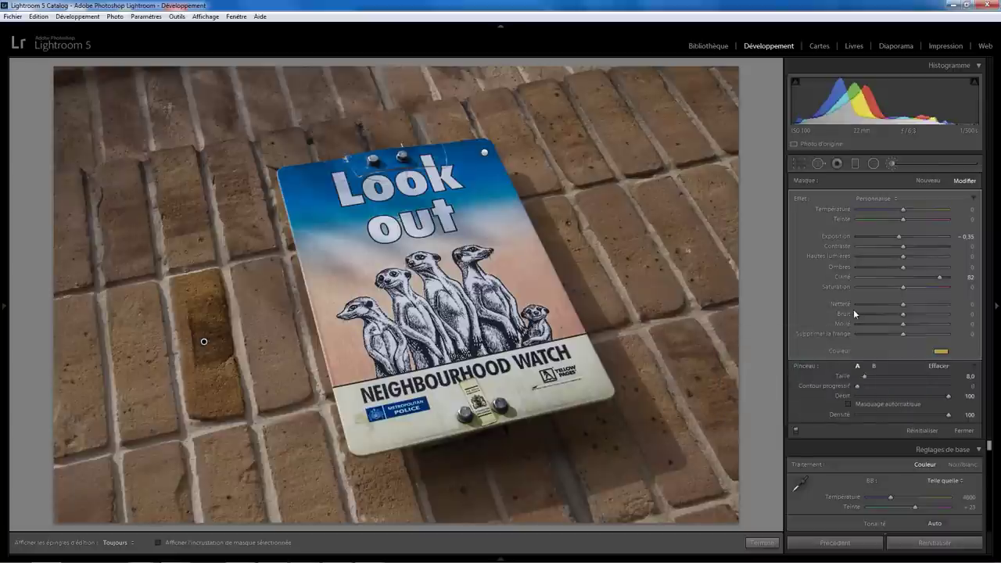